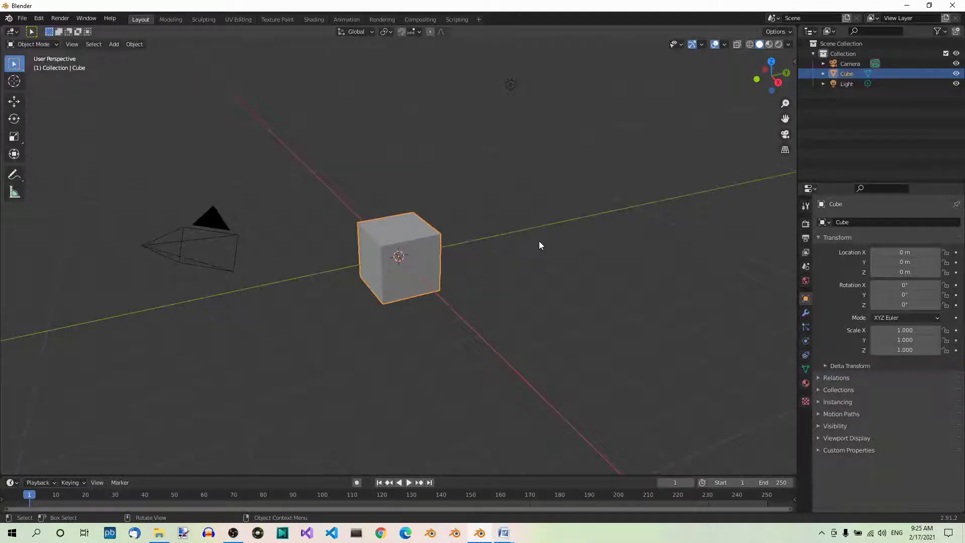
Select the camera alone and clear that selection, and build a multi-selection of the light, cube and camera
click(213, 223)
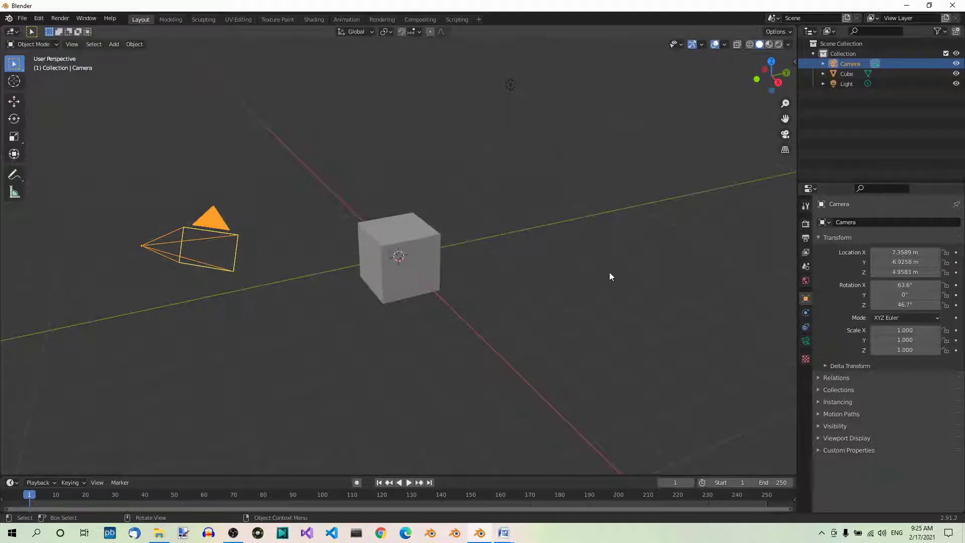
click(589, 205)
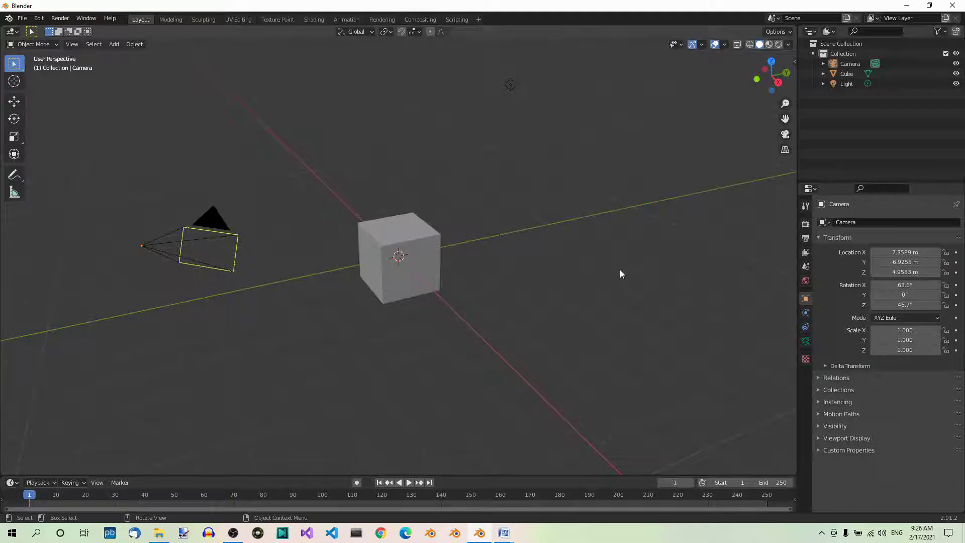
click(511, 85)
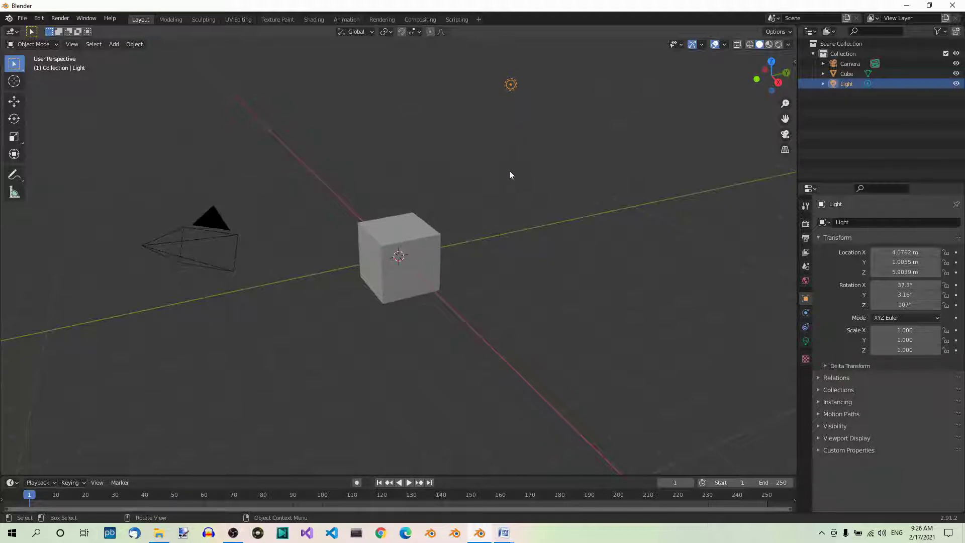
shift+click(408, 234)
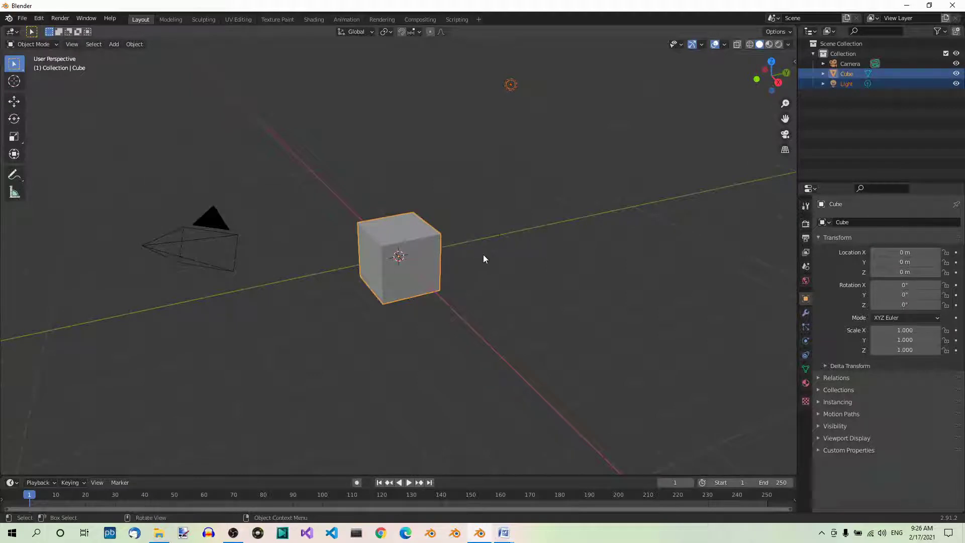
shift+click(217, 222)
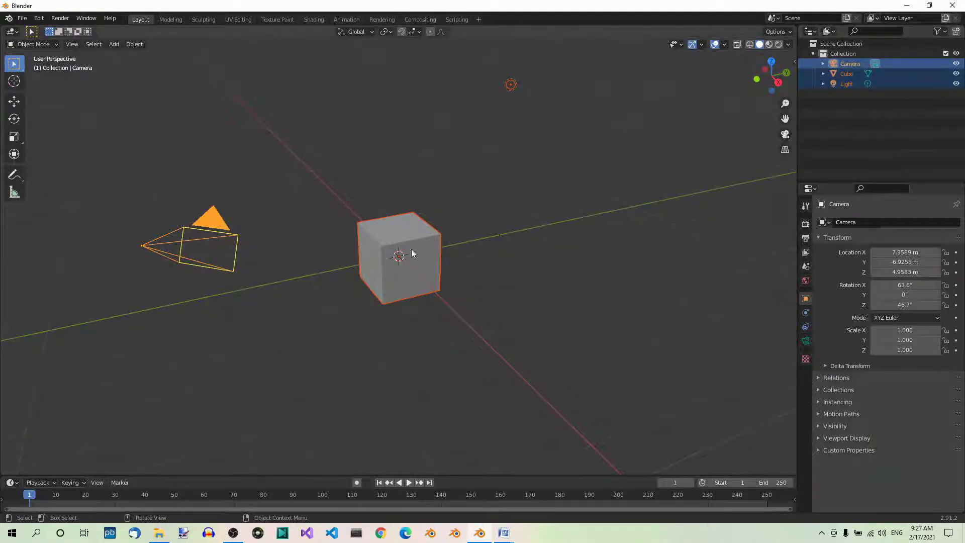
Remove the camera from the multi-selection and add it back, and make the cube active before deselecting it
shift+click(212, 218)
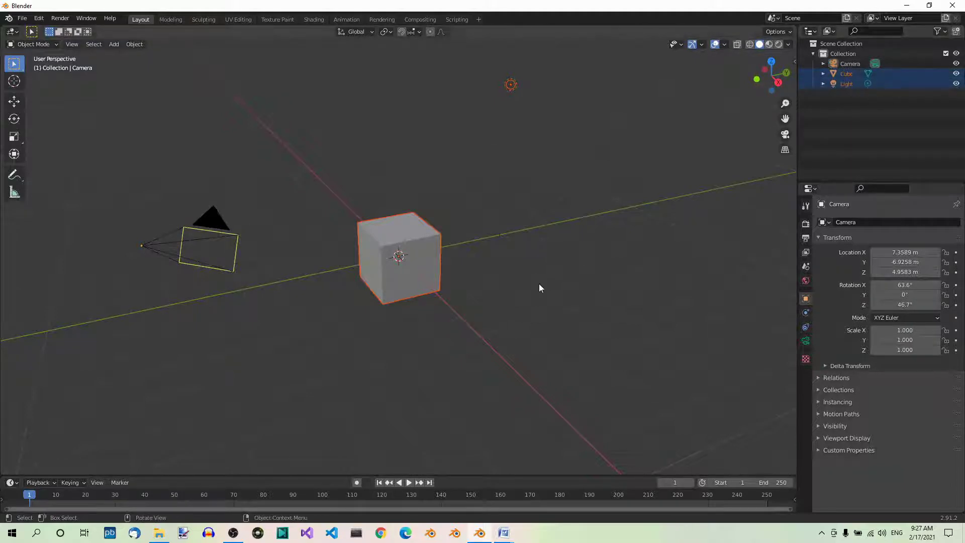
shift+click(211, 222)
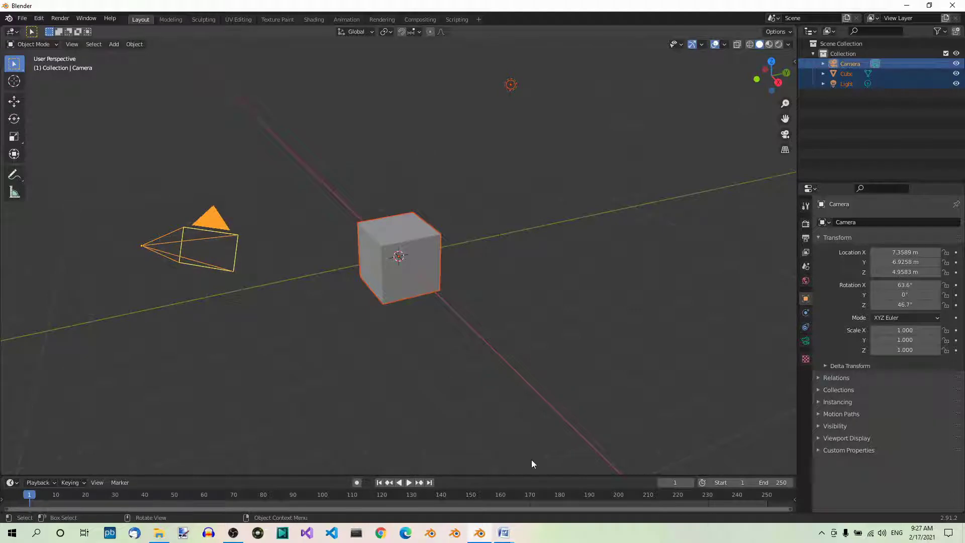
shift+click(412, 228)
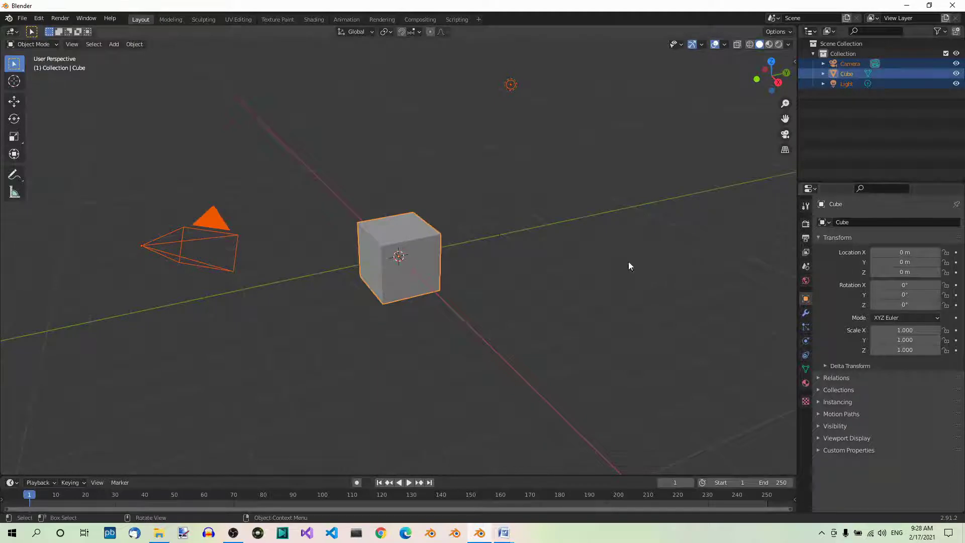
shift+click(407, 231)
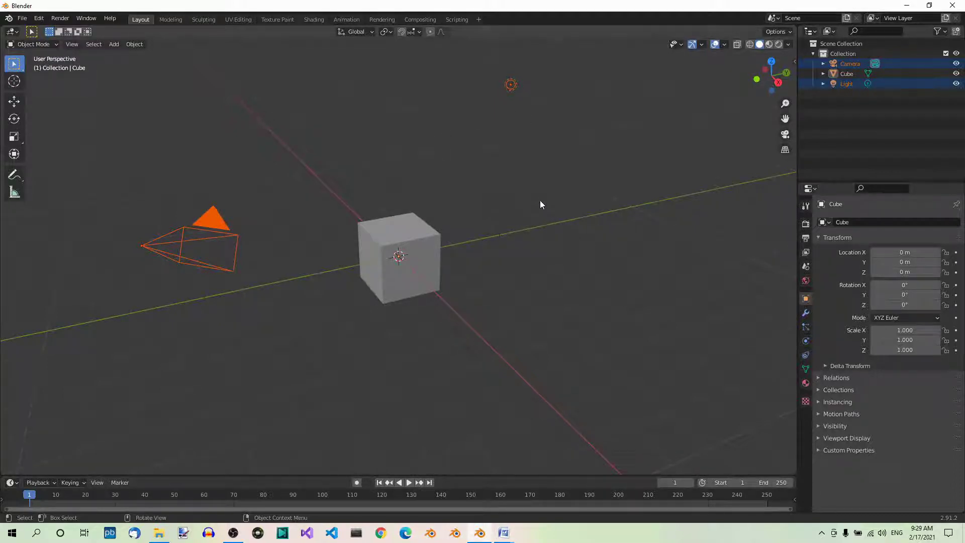
Select all objects in the scene and clear the selection, doing both twice
key(a)
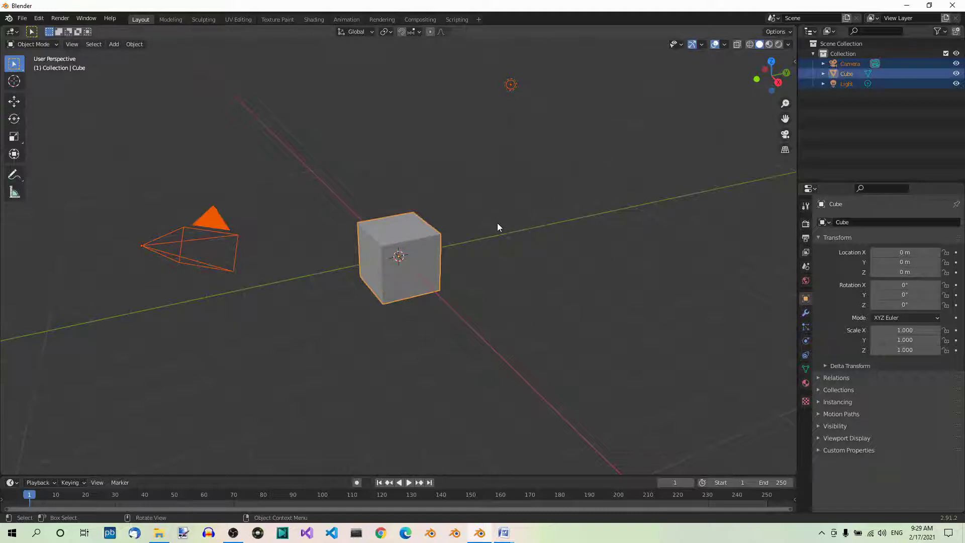
click(551, 239)
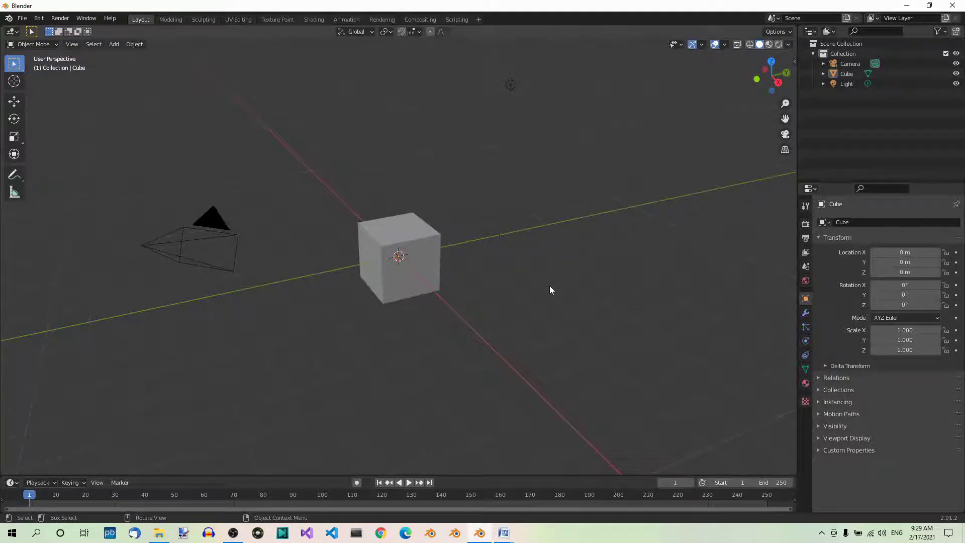
key(a)
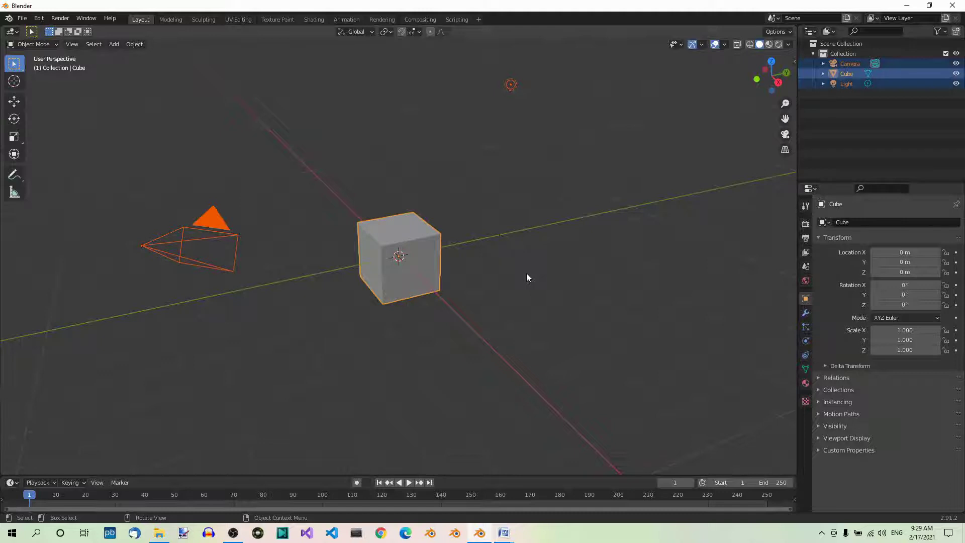
key(alt+a)
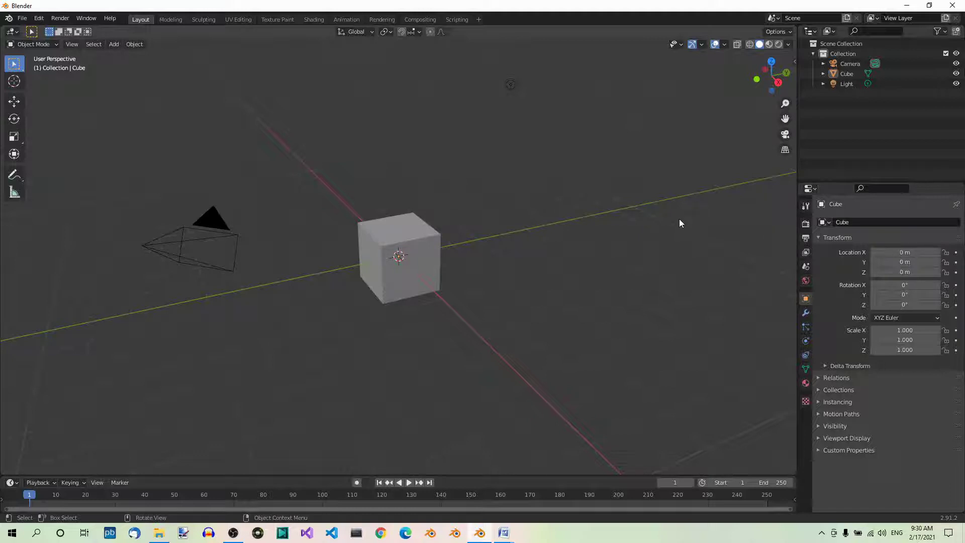
Examine the object types that can be added to the scene, including the mesh primitives and metaballs
shift+middle_drag(680, 223, 680, 223)
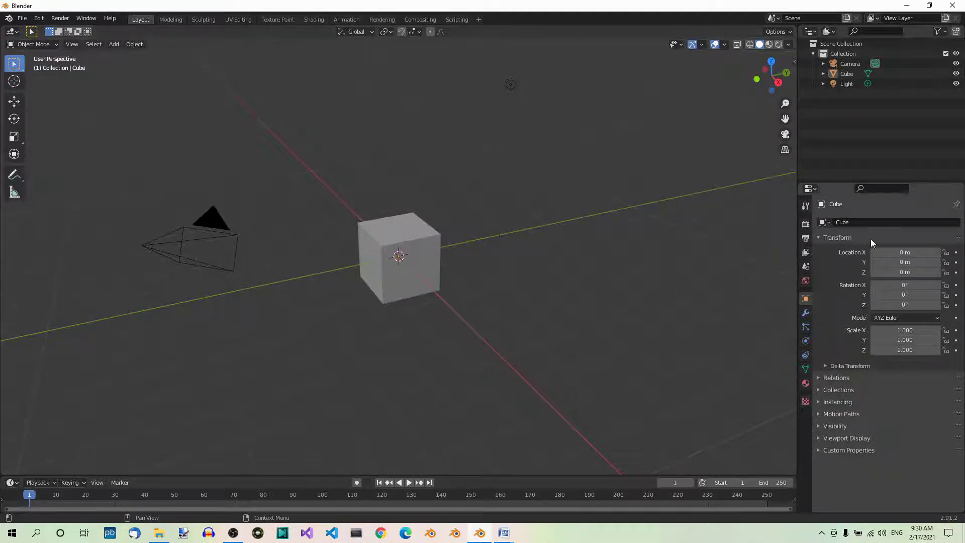
click(114, 45)
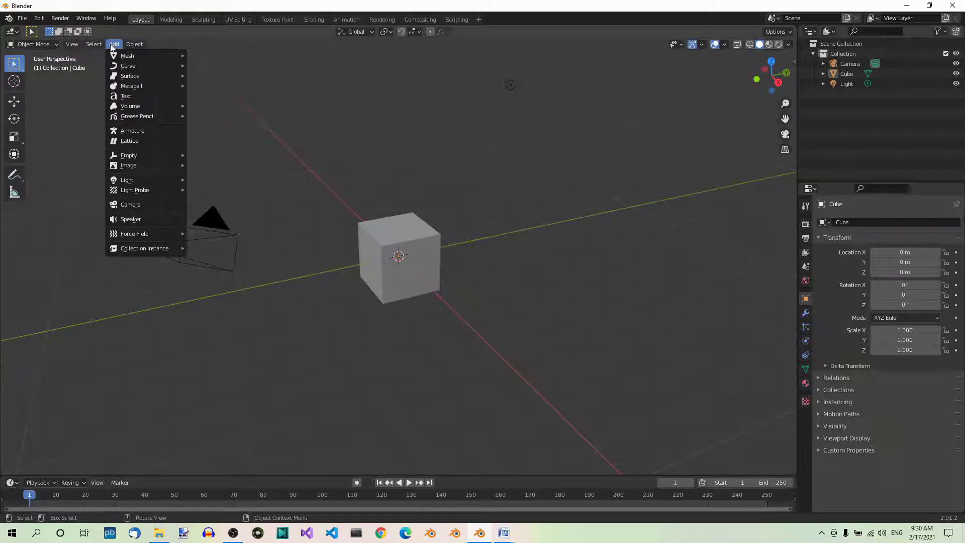
mouse_move(128, 57)
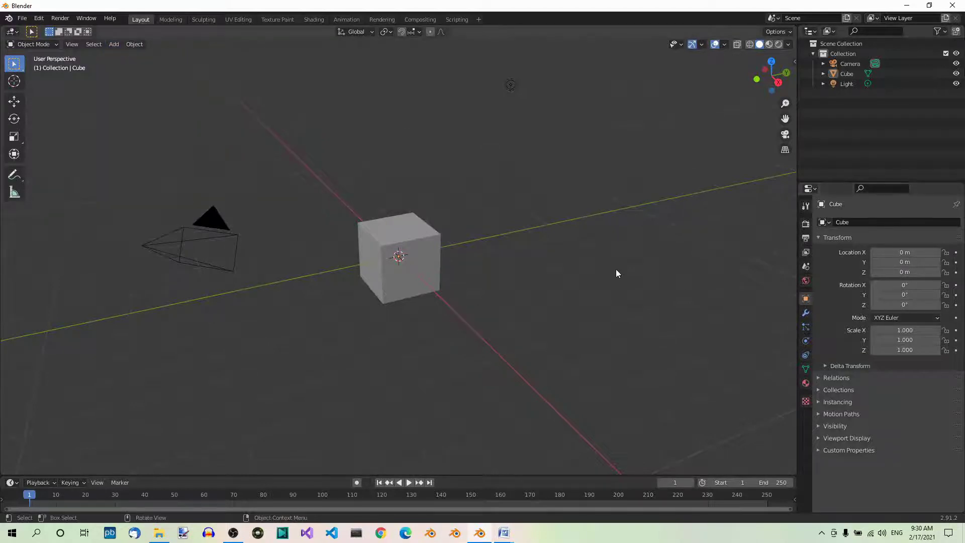
key(shift+a)
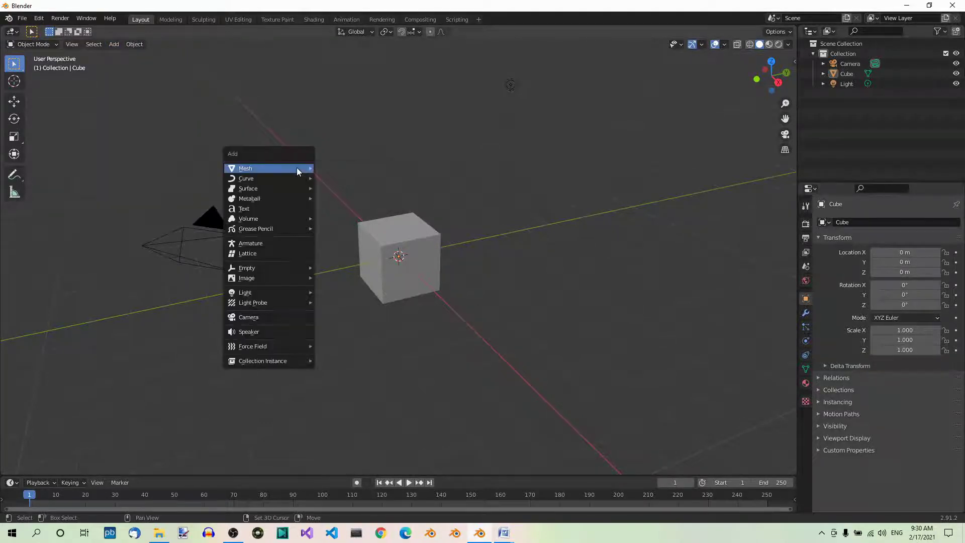
mouse_move(297, 169)
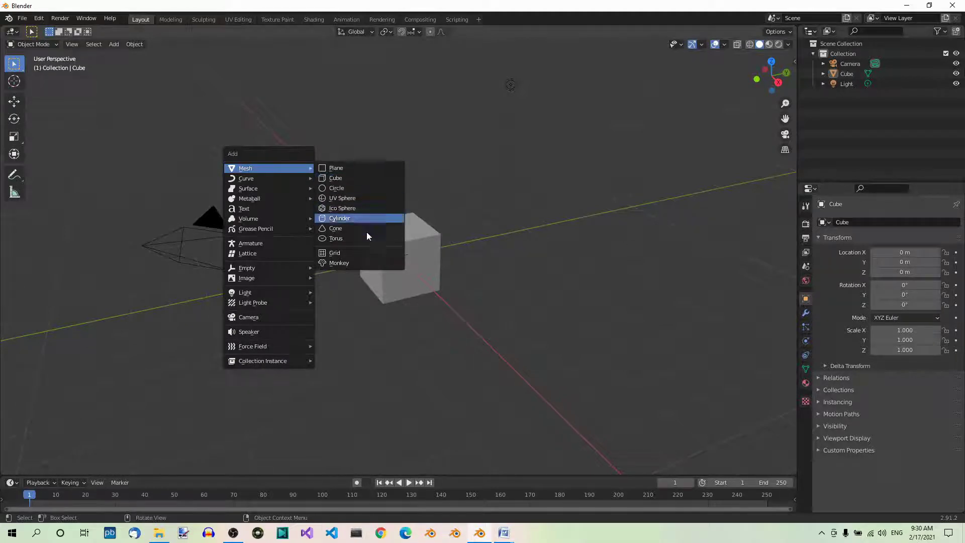
key(Escape)
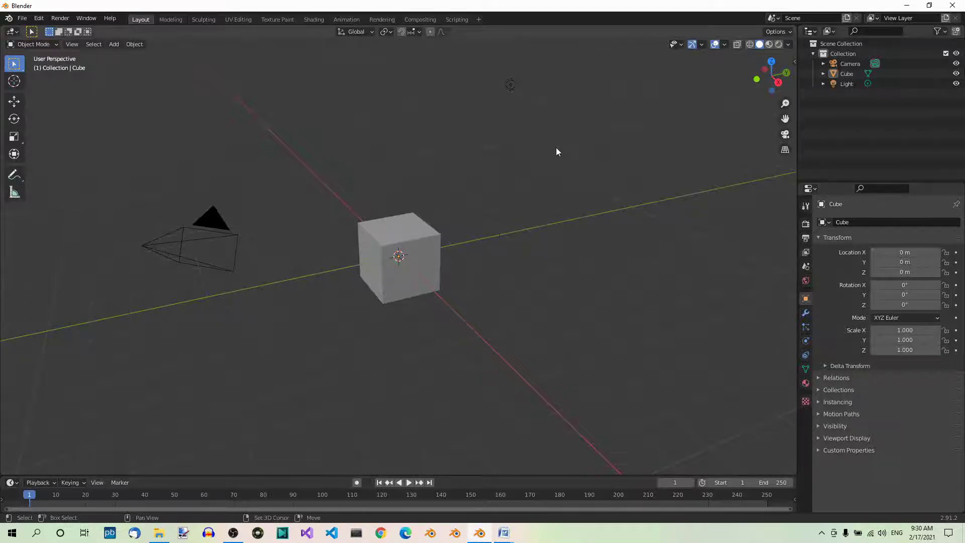
key(shift+a)
key(Escape)
key(shift+a)
key(shift+a)
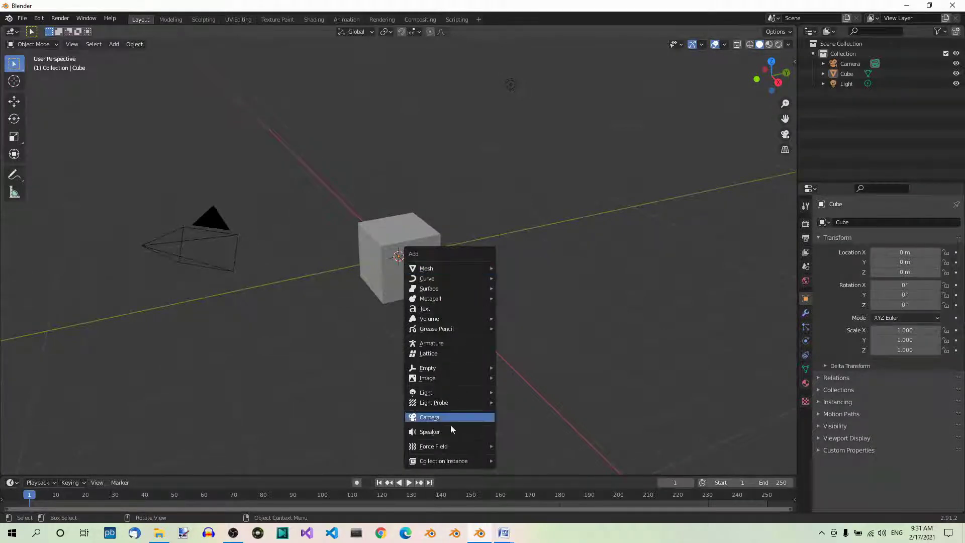
mouse_move(451, 302)
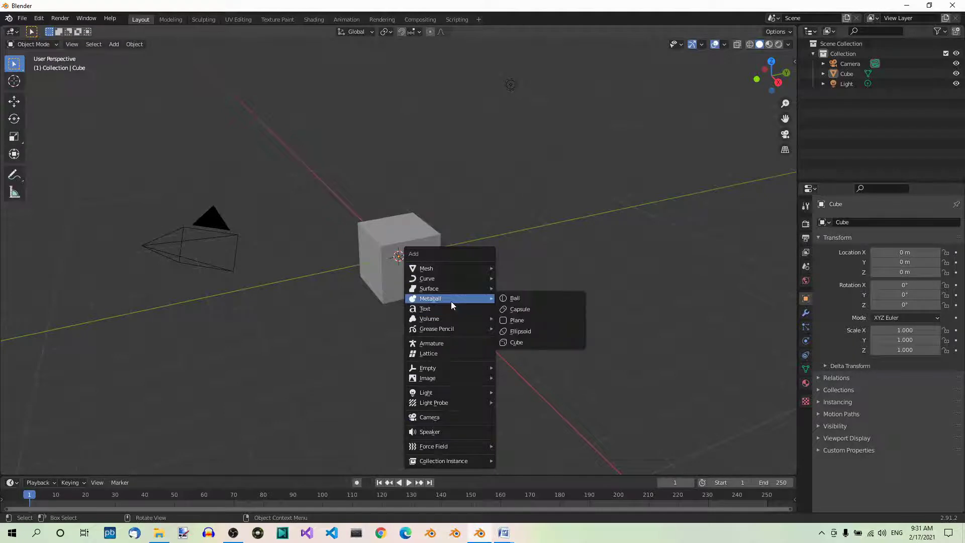
mouse_move(454, 268)
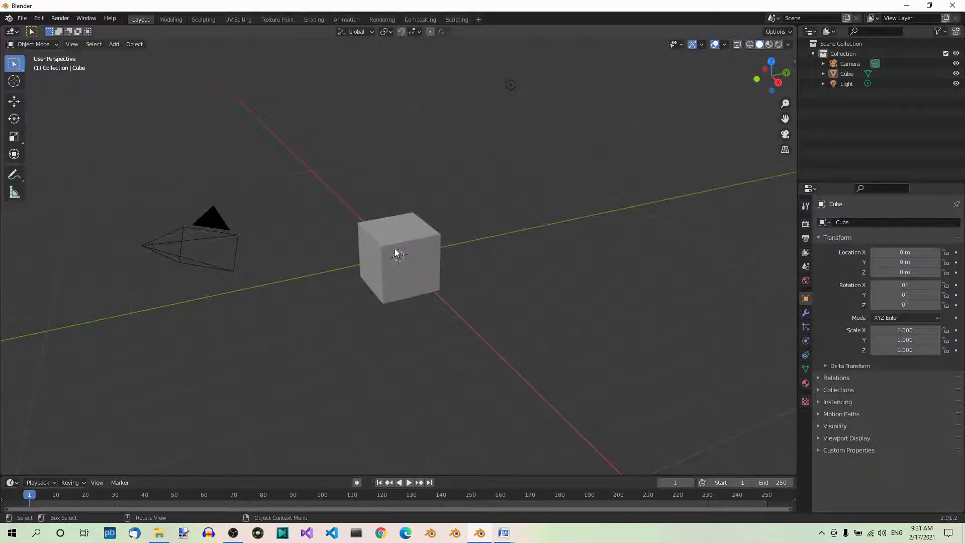
Add a UV Sphere mesh at the world origin, inside the default cube
key(shift)
key(shift+a)
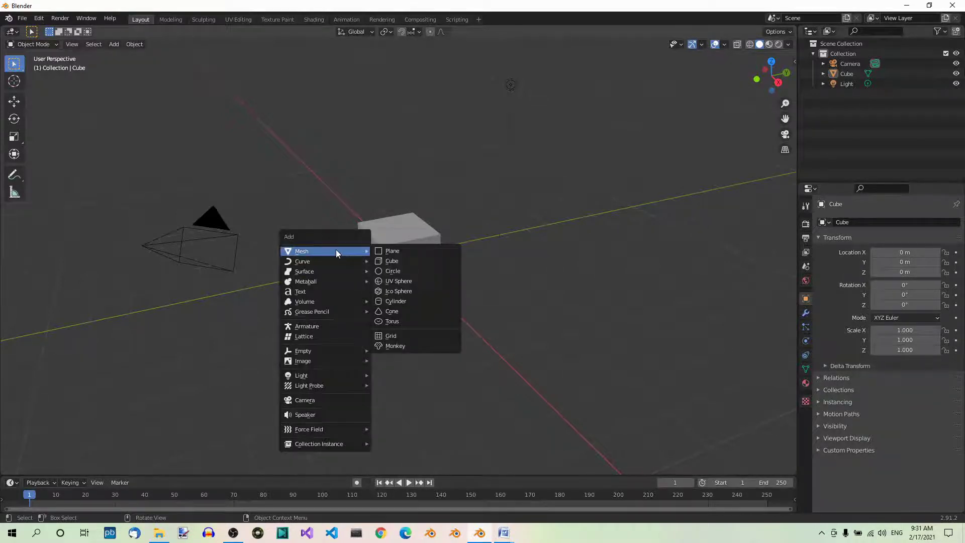
click(423, 286)
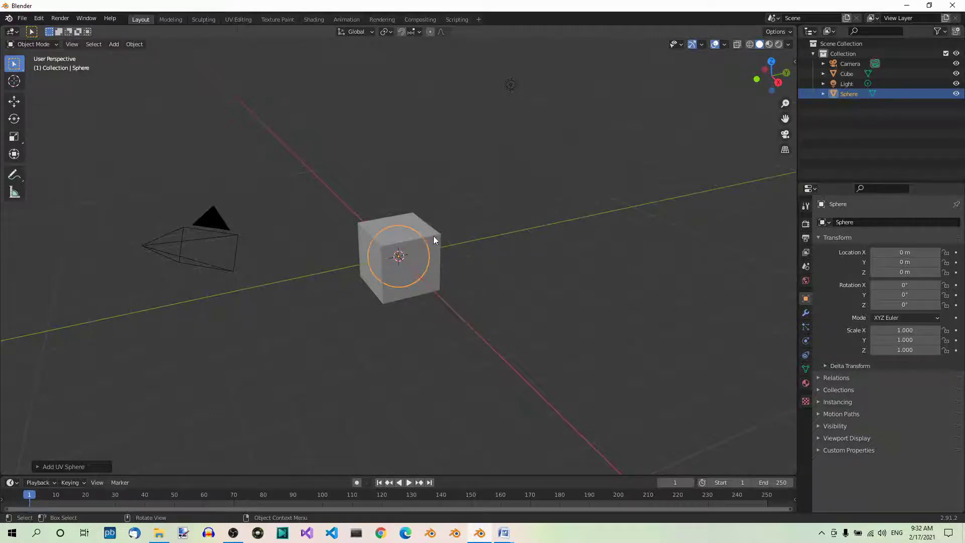
Delete the default cube that encloses the sphere
click(436, 258)
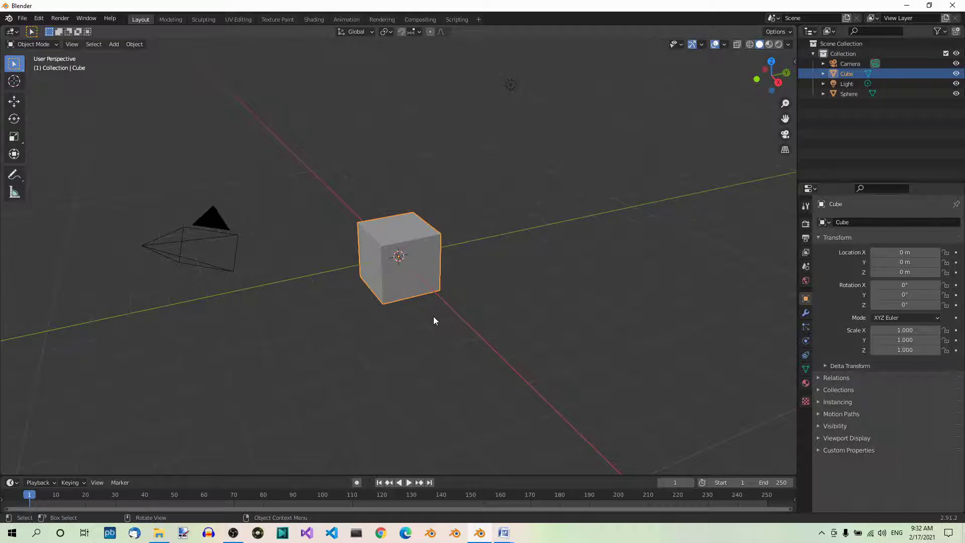
key(x)
click(430, 317)
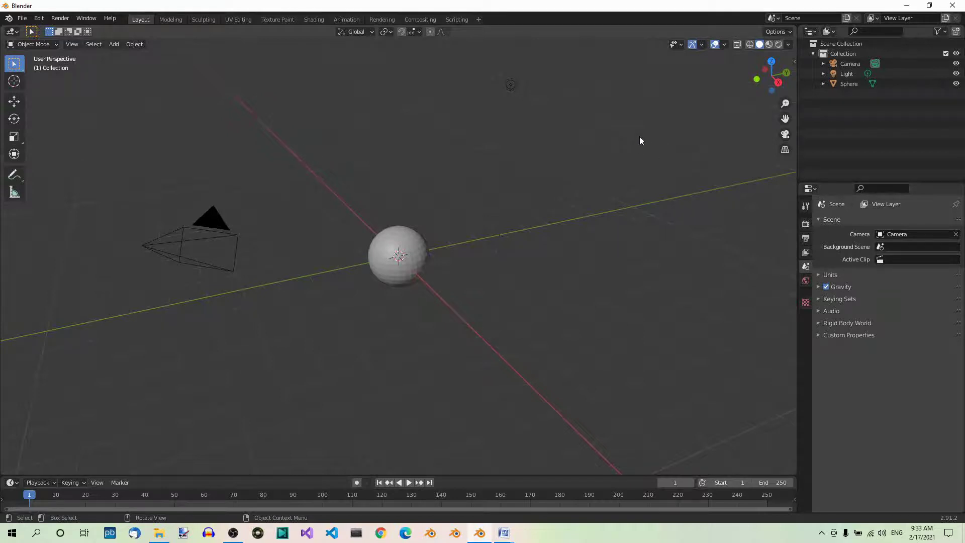
Place the 3D cursor at about X 2.15, Y 8.07, Z 2.59 m with the Cursor tool and reactivate the Select Box tool
shift+right_click(646, 122)
click(22, 82)
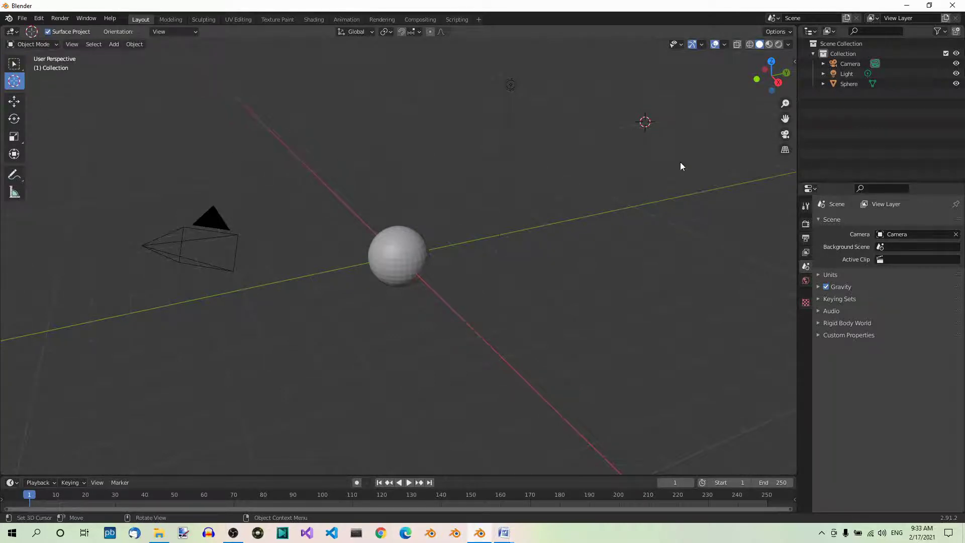
click(652, 163)
click(14, 65)
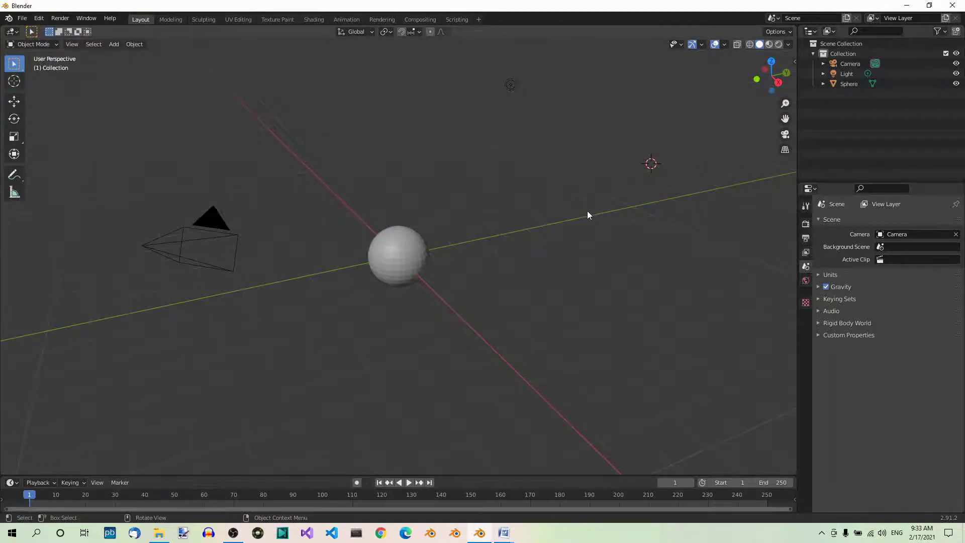
Add a cone mesh at the 3D cursor
shift+middle_drag(598, 218, 598, 219)
key(shift+a)
mouse_move(543, 187)
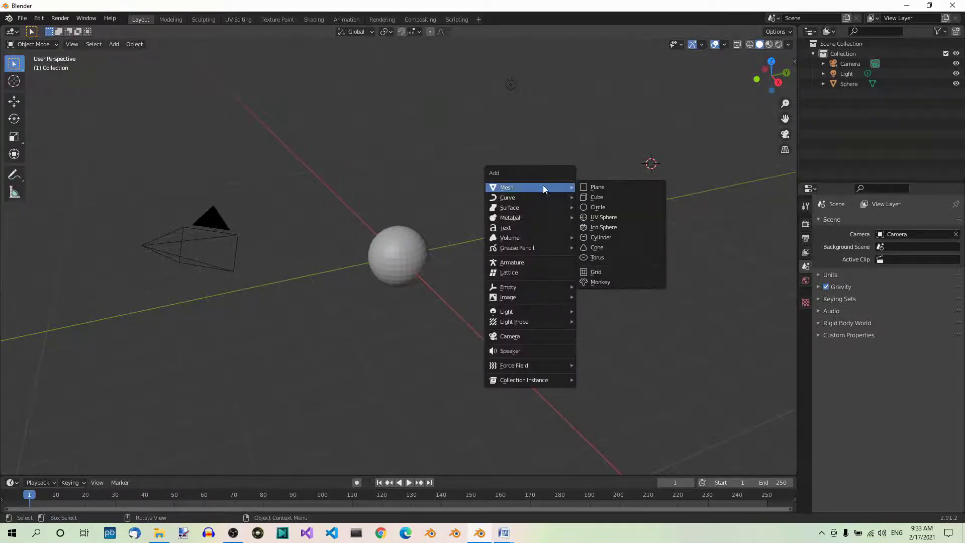
click(618, 249)
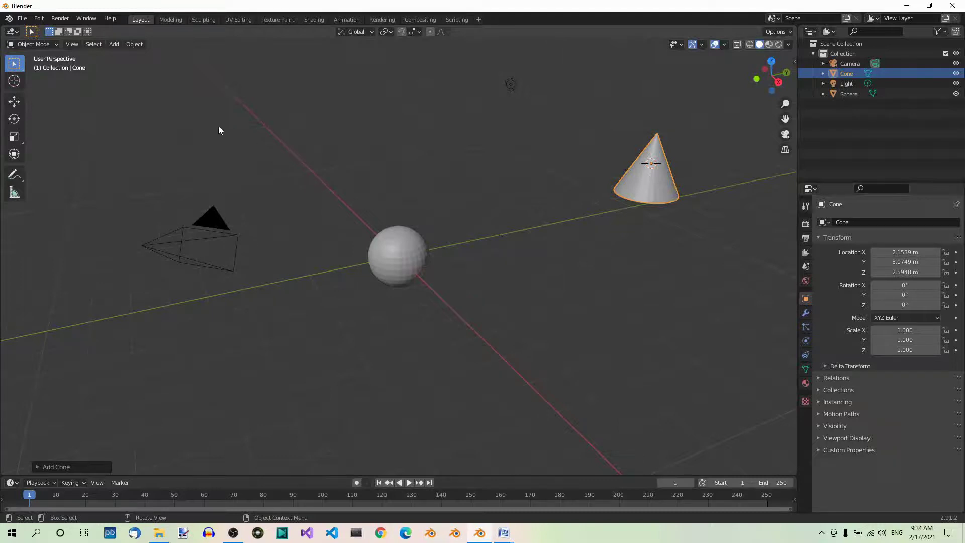
Reposition the 3D cursor above the camera, at about X -4.5, Y -5.28, Z 3.99 m, and add a torus mesh there
shift+right_click(192, 123)
key(shift+a)
mouse_move(201, 142)
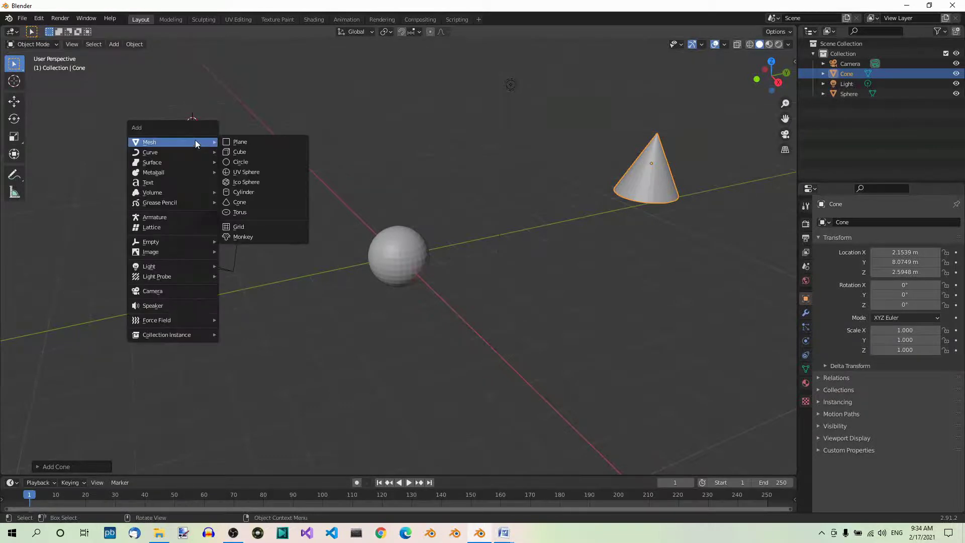
click(262, 212)
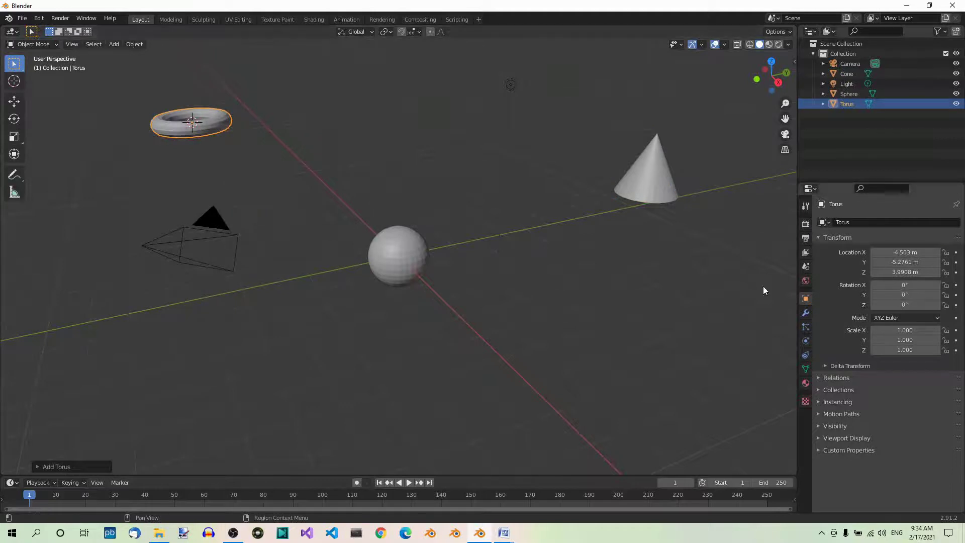
Reposition the 3D cursor below the camera, at about X -1.27, Y -6.43, Z -2.88 m, and add a cylinder mesh there
shift+right_click(203, 358)
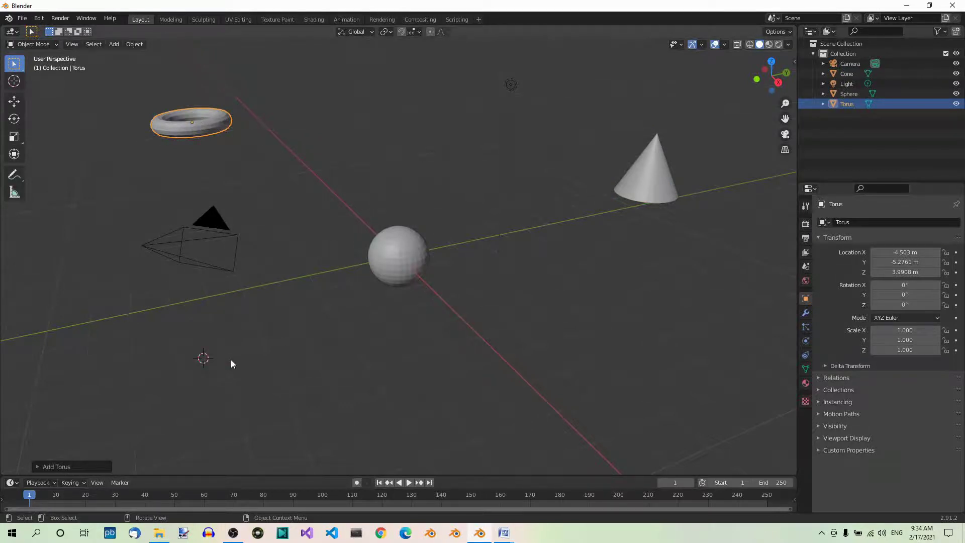
key(shift+a)
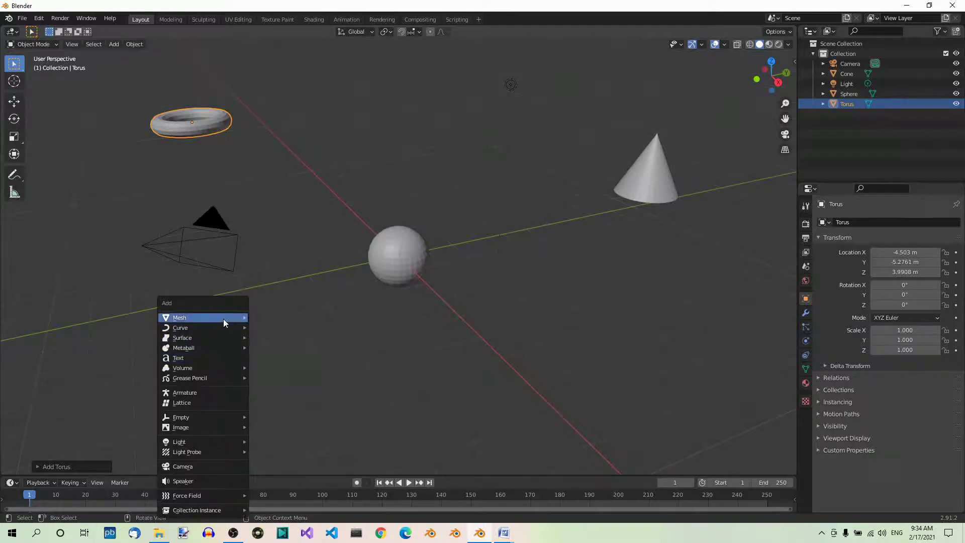
mouse_move(229, 318)
click(300, 367)
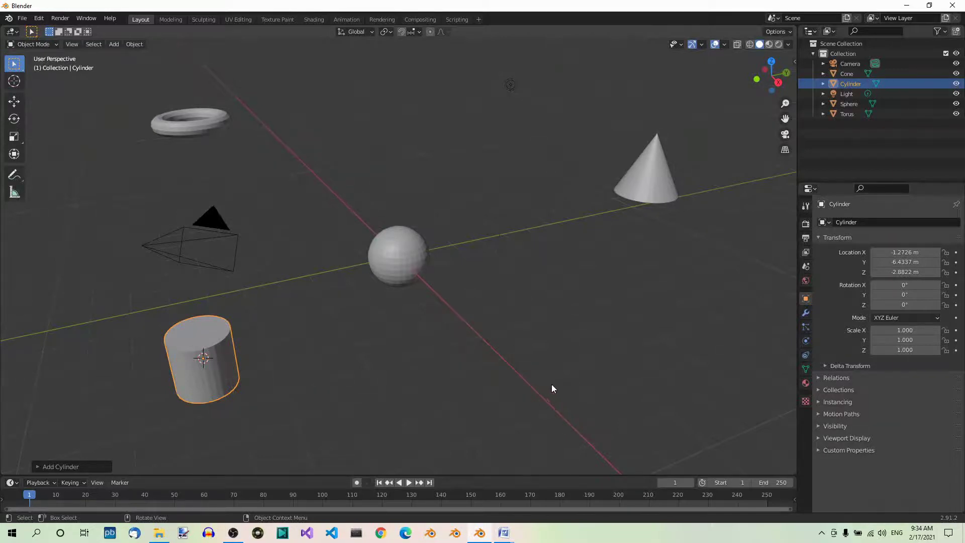
Reposition the 3D cursor well below the cone, at about X 4.64, Y 6.42, Z -3.32 m, and add an ico sphere mesh there
shift+right_click(639, 367)
key(shift+a)
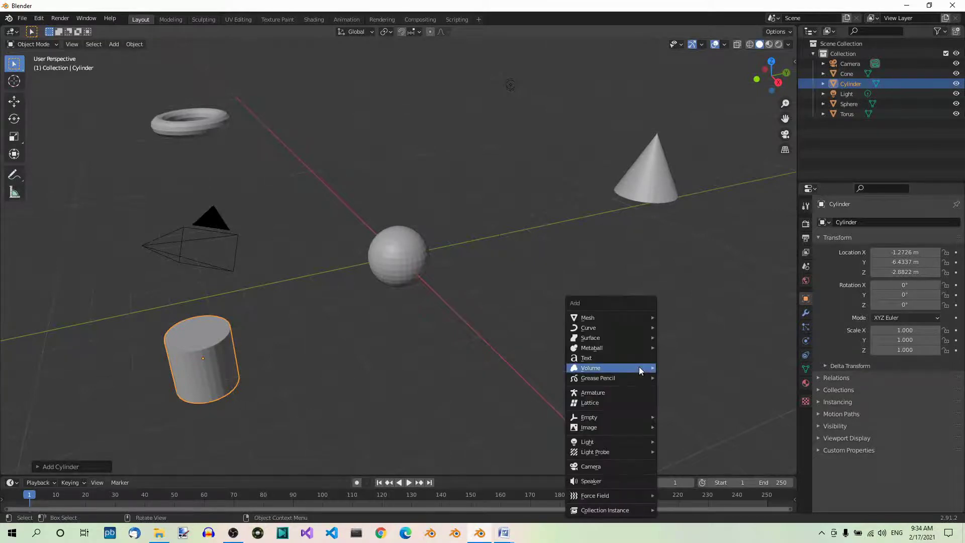
mouse_move(622, 317)
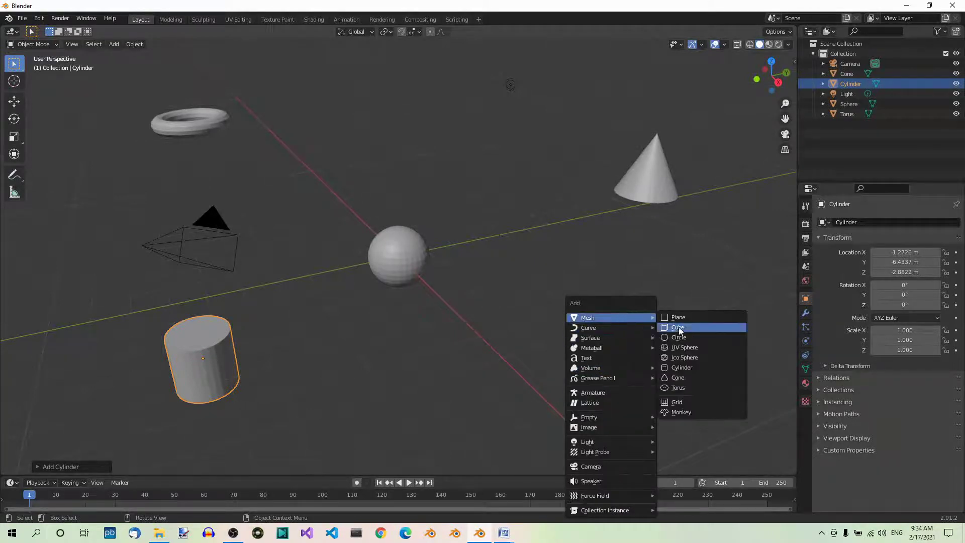
click(703, 358)
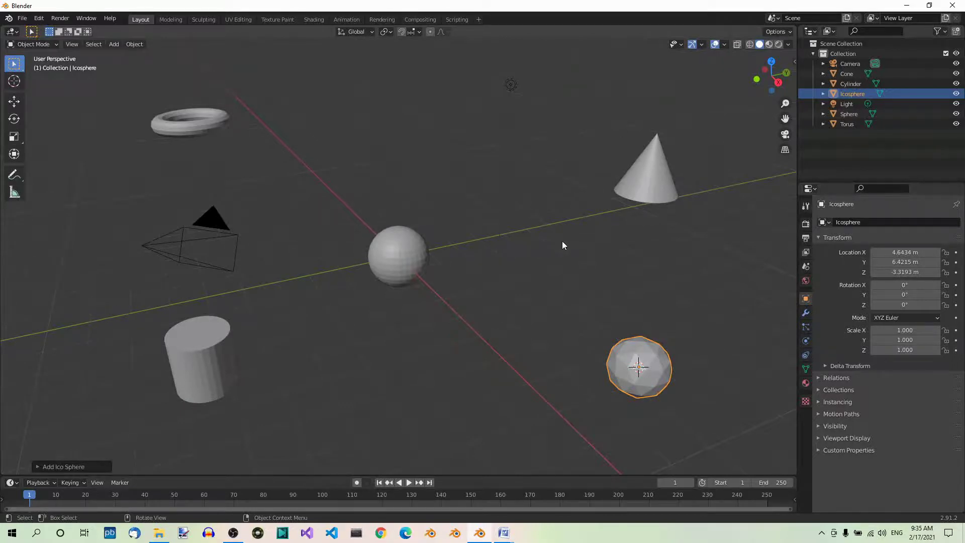
Select the cone, the central sphere and the cylinder together and delete them
click(649, 181)
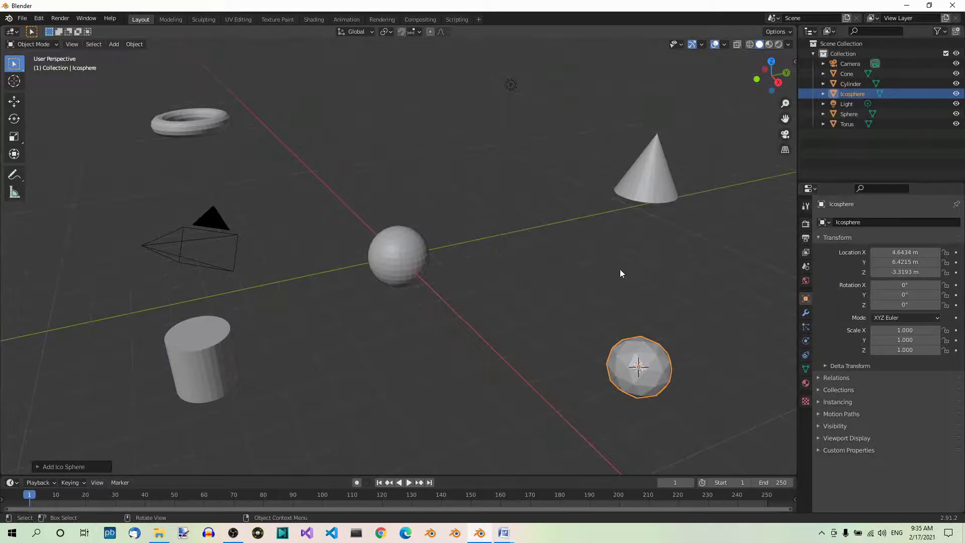
shift+click(406, 250)
shift+click(213, 345)
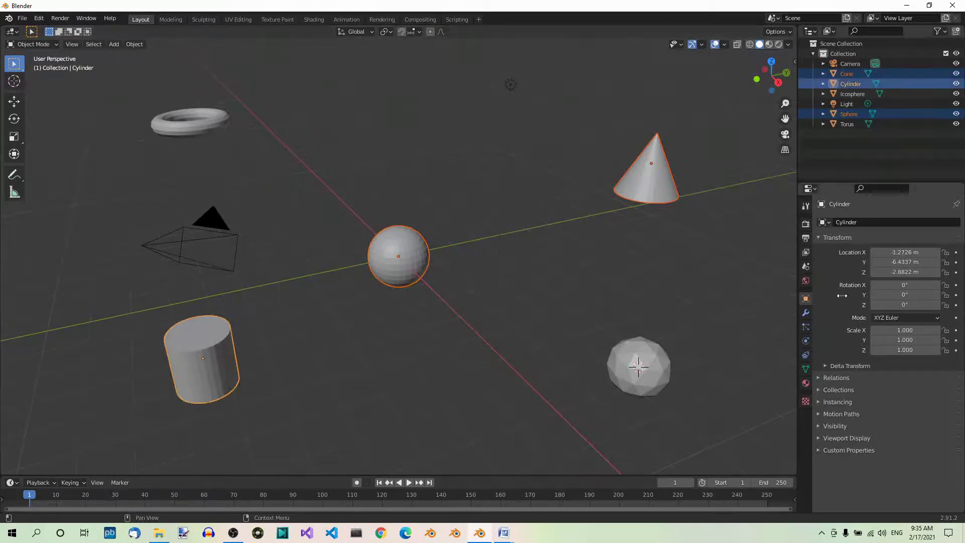
key(x)
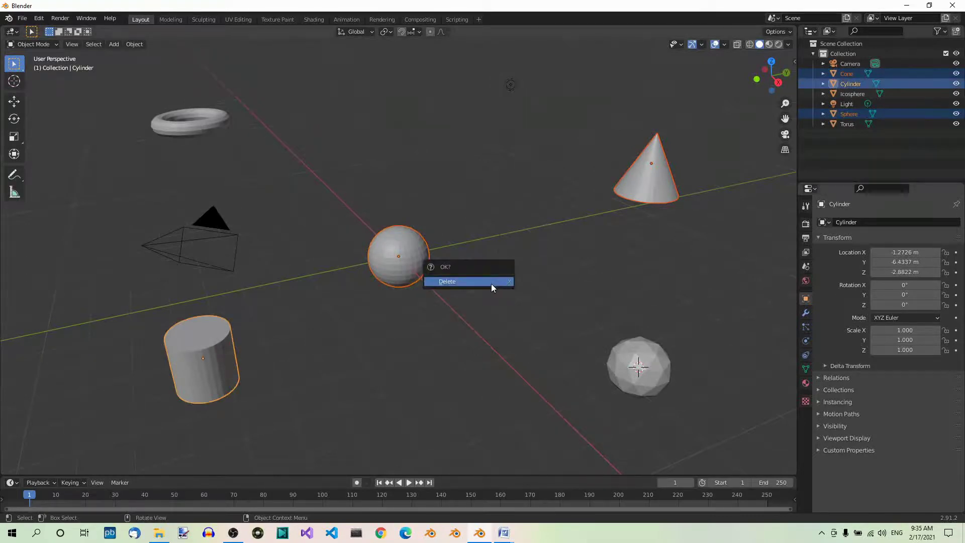
click(490, 281)
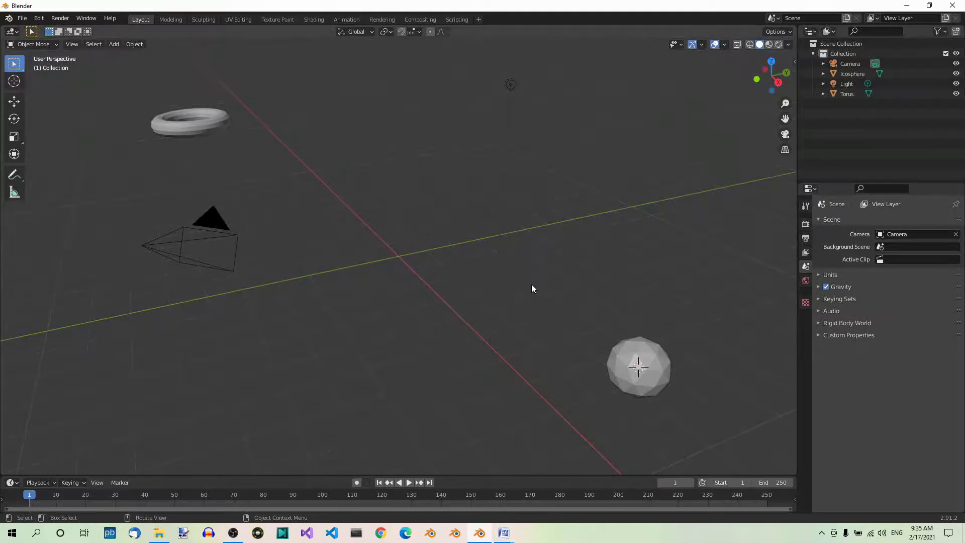
Reposition the 3D cursor at about X -0.17, Y 2.22, Z 2.11 m and add a monkey mesh there
key(shift)
shift+right_click(457, 183)
key(shift+a)
mouse_move(505, 273)
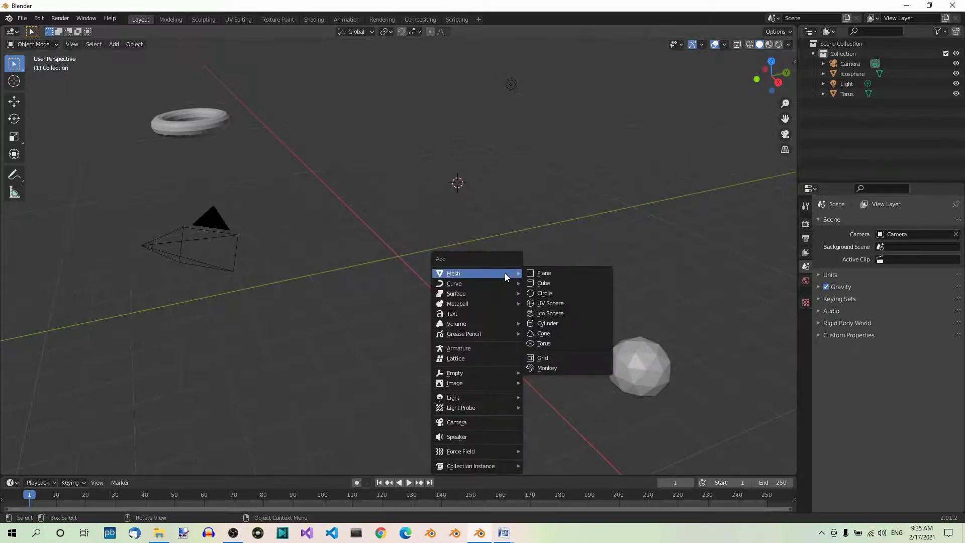
click(566, 369)
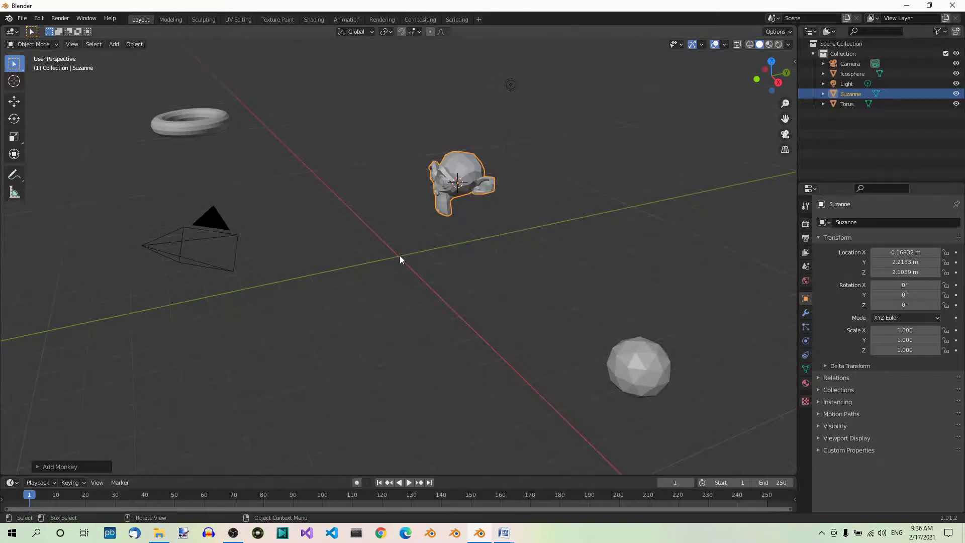
Reposition the 3D cursor near the world origin, at about X 0.01, Y 0.03, Z 0.01 m, and add a plane mesh there
key(shift)
shift+right_click(399, 256)
key(shift+a)
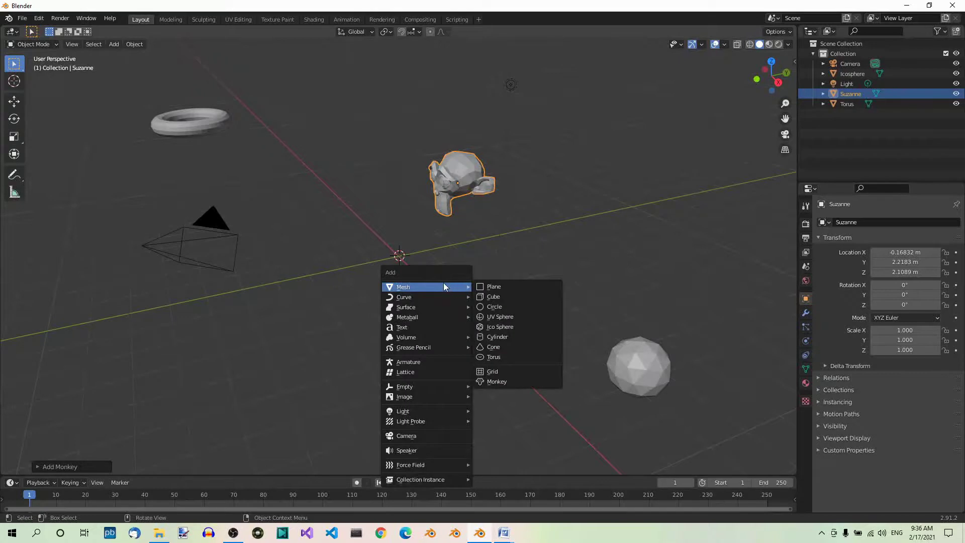
click(505, 283)
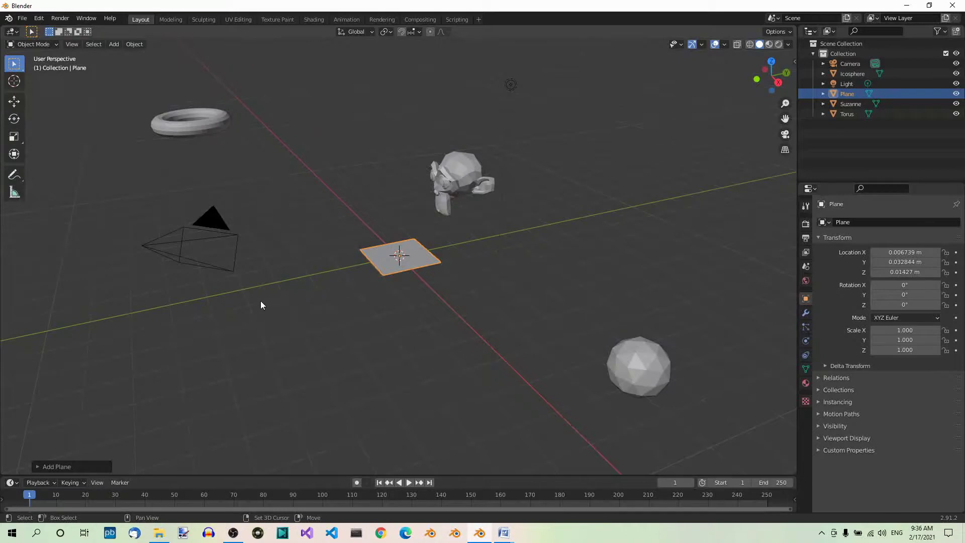
Examine the plane and the surrounding objects from different sides and distances by panning, orbiting and zooming the 3D view
shift+middle_drag(260, 302, 289, 301)
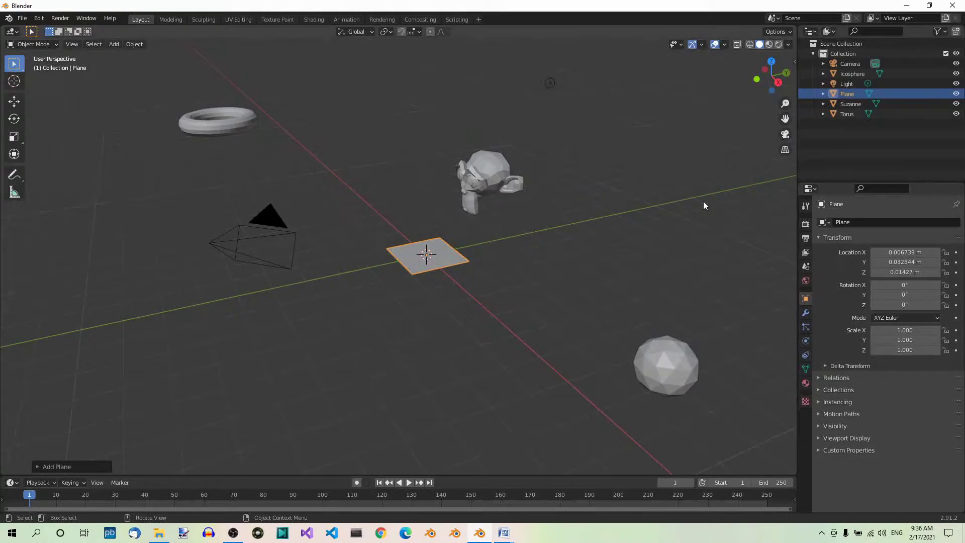
key(shift)
middle_drag(303, 302, 336, 304)
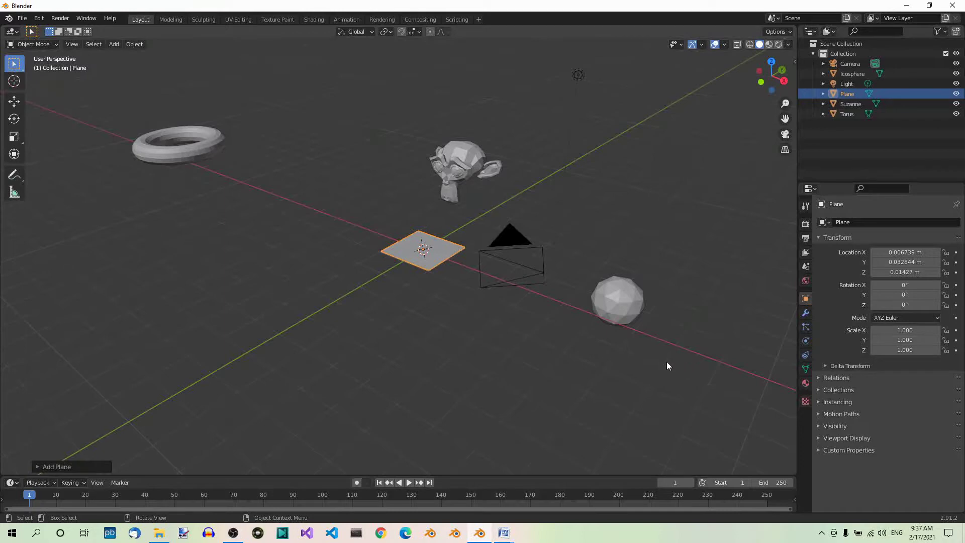
scroll(373, 254, up, 4)
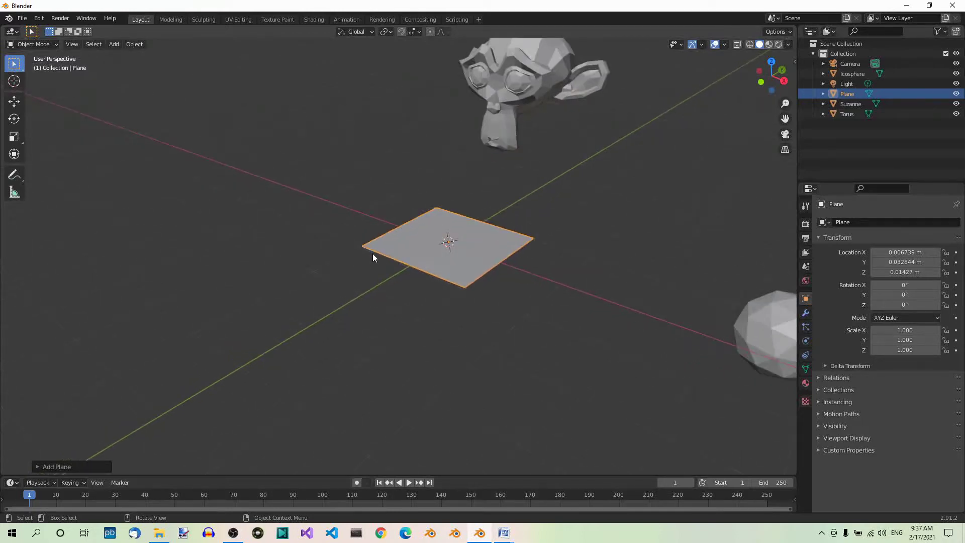
scroll(373, 254, up, 1)
scroll(373, 253, down, 6)
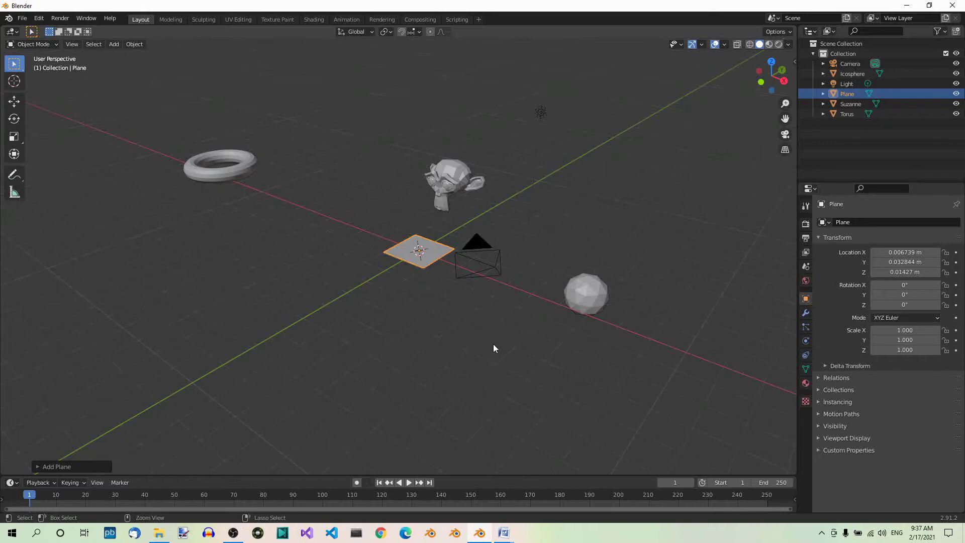
scroll(482, 330, up, 7)
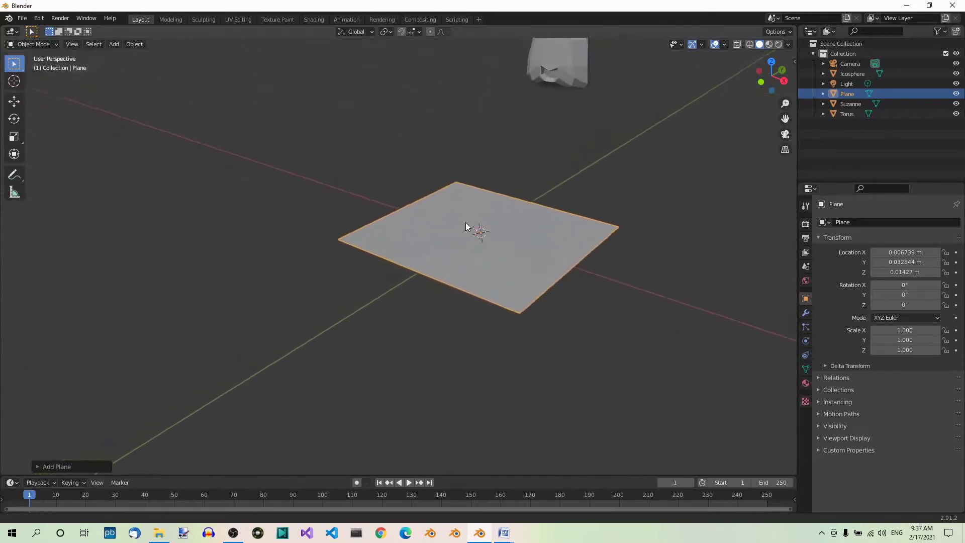
scroll(466, 222, up, 2)
scroll(460, 188, down, 8)
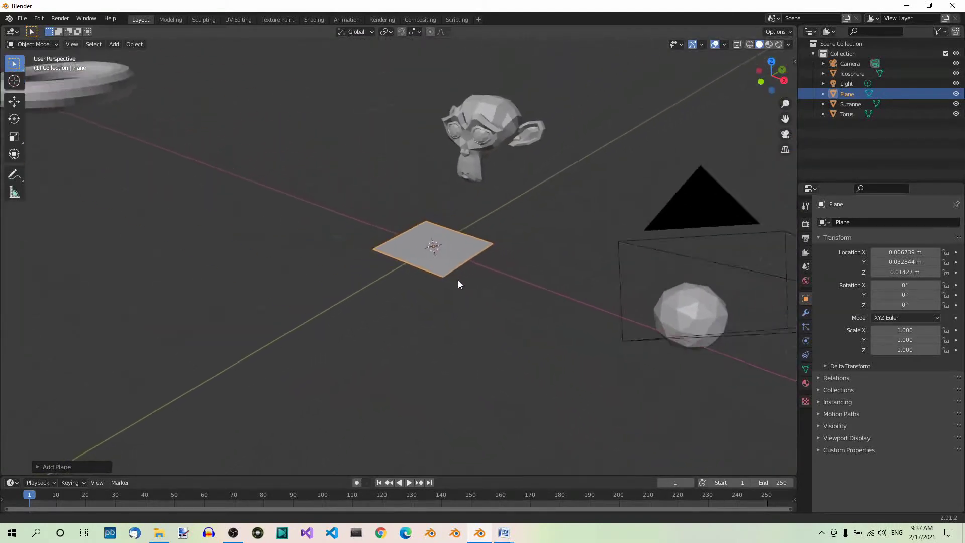
scroll(457, 312, down, 3)
scroll(453, 302, up, 3)
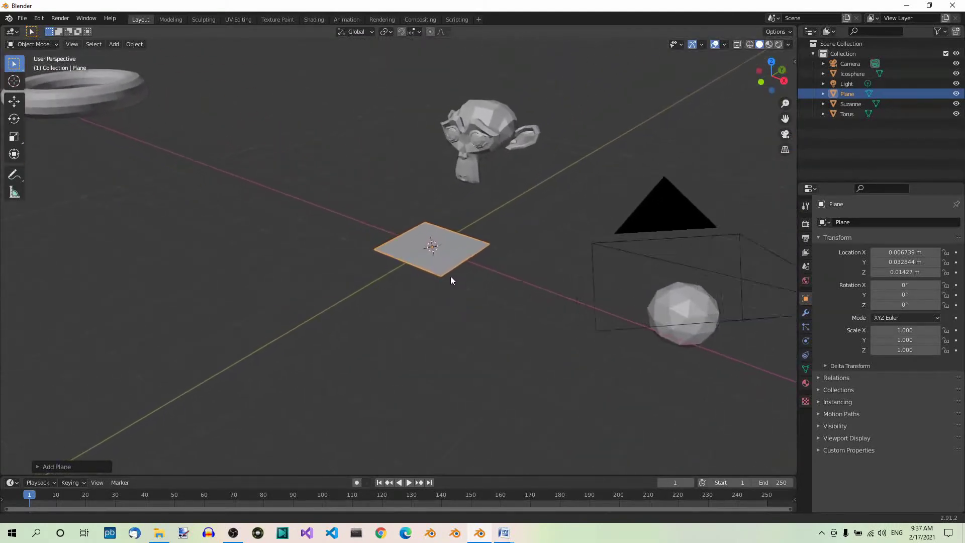
scroll(447, 241, up, 3)
scroll(449, 263, down, 4)
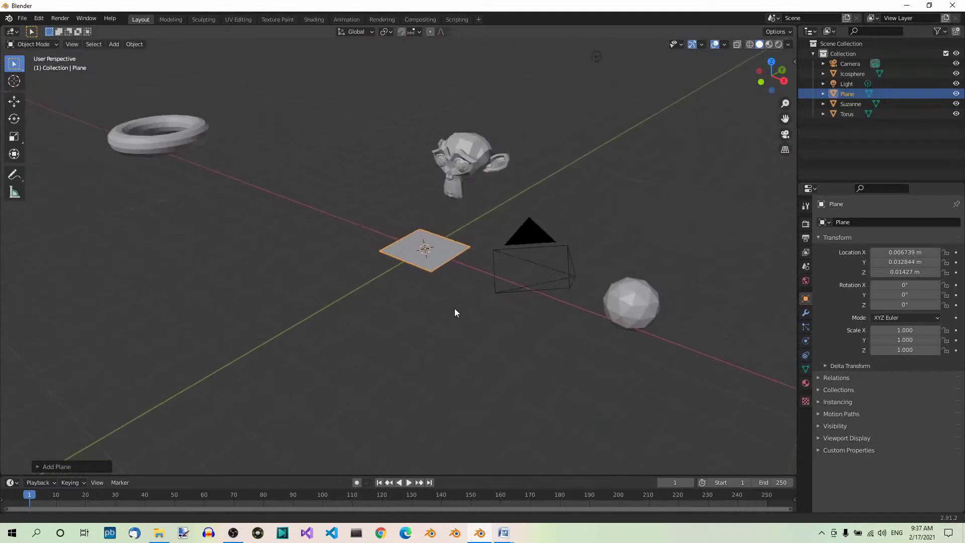
scroll(457, 313, down, 1)
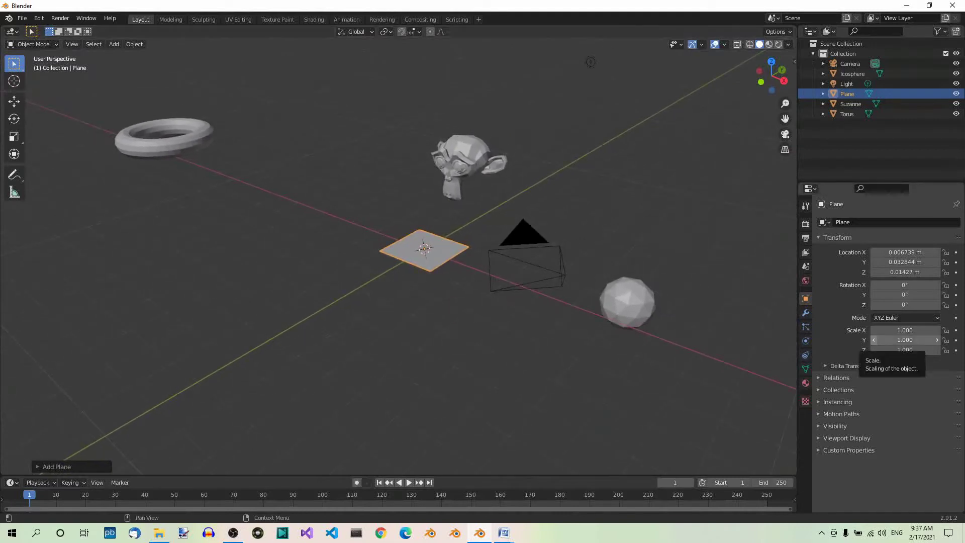